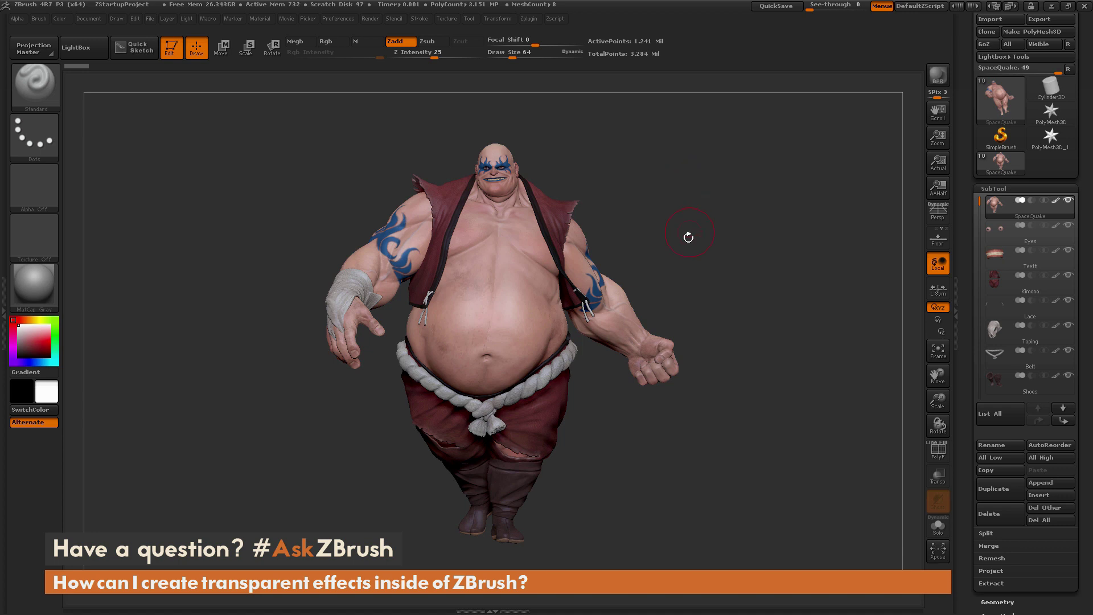
Step: Make the Ring subtool visible around the sumo's neck and orbit to inspect it
{"action": "mouse_move", "coordinate": [764, 268]}
{"action": "left_mouse_down"}
{"action": "mouse_move", "coordinate": [840, 268]}
{"action": "mouse_move", "coordinate": [758, 268]}
{"action": "left_mouse_up"}
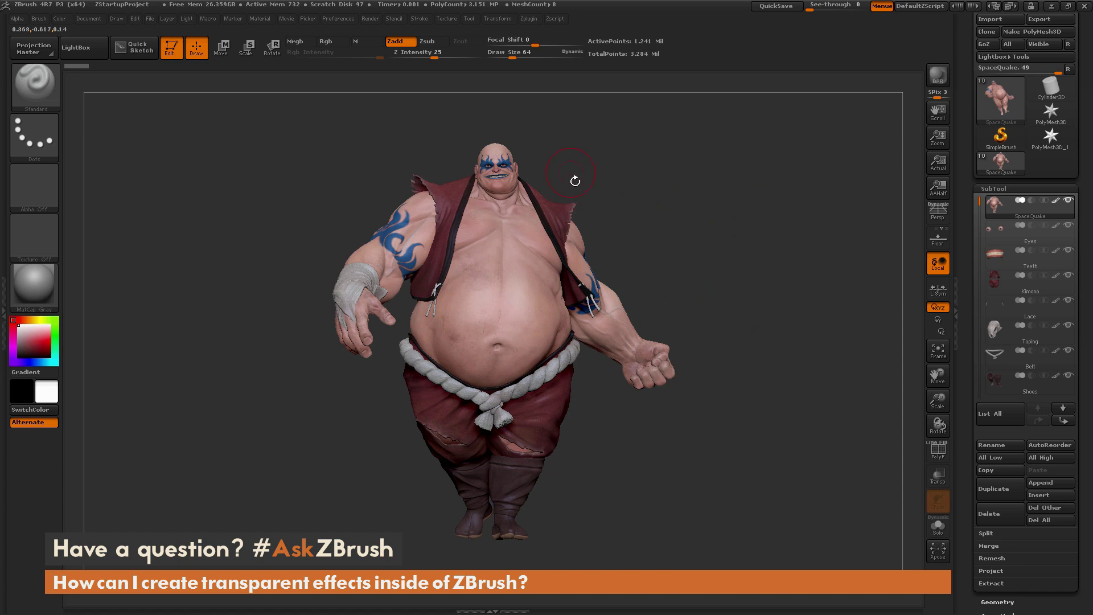
{"action": "left_click_drag", "start_coordinate": [979, 202], "coordinate": [979, 288]}
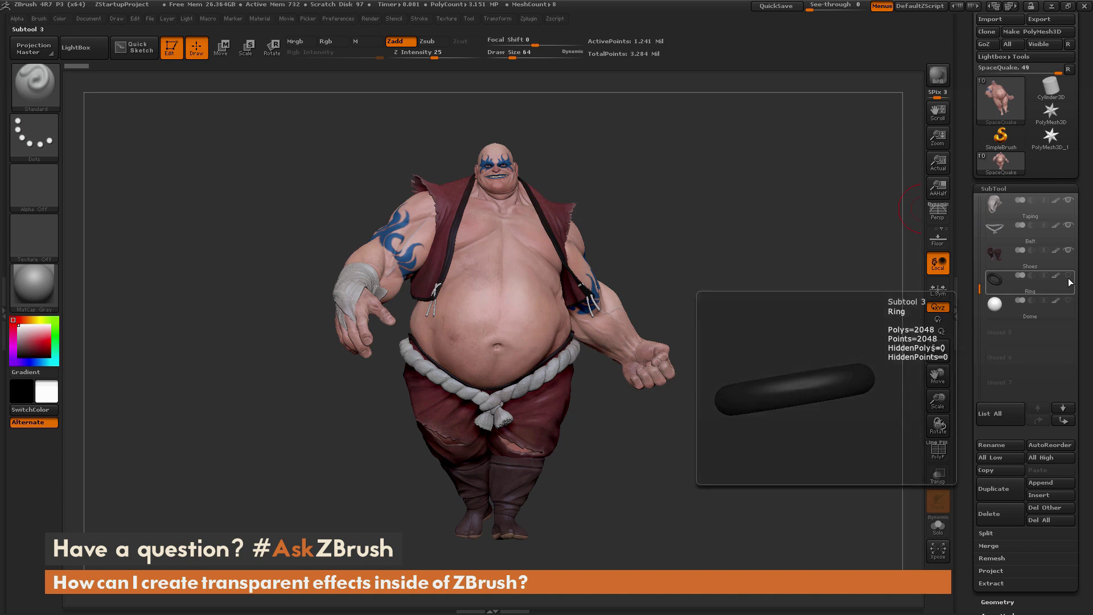
{"action": "left_click", "coordinate": [1068, 276]}
{"action": "left_click_drag", "start_coordinate": [791, 255], "coordinate": [911, 313]}
Step: Make the Dome subtool visible over the head and check it from behind and below
{"action": "mouse_move", "coordinate": [1065, 305]}
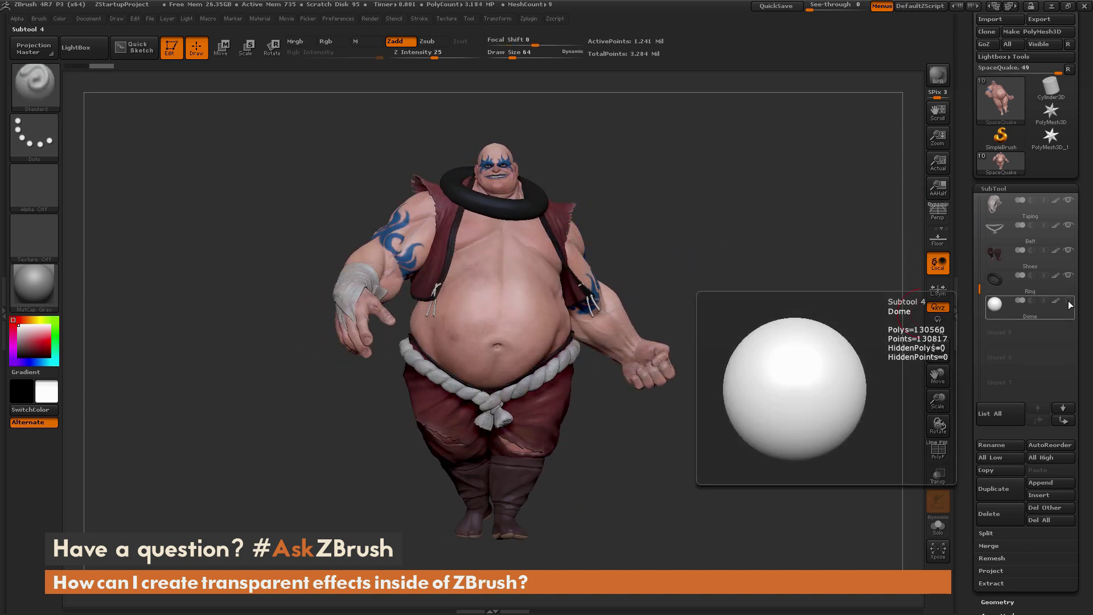
{"action": "left_click", "coordinate": [1069, 302]}
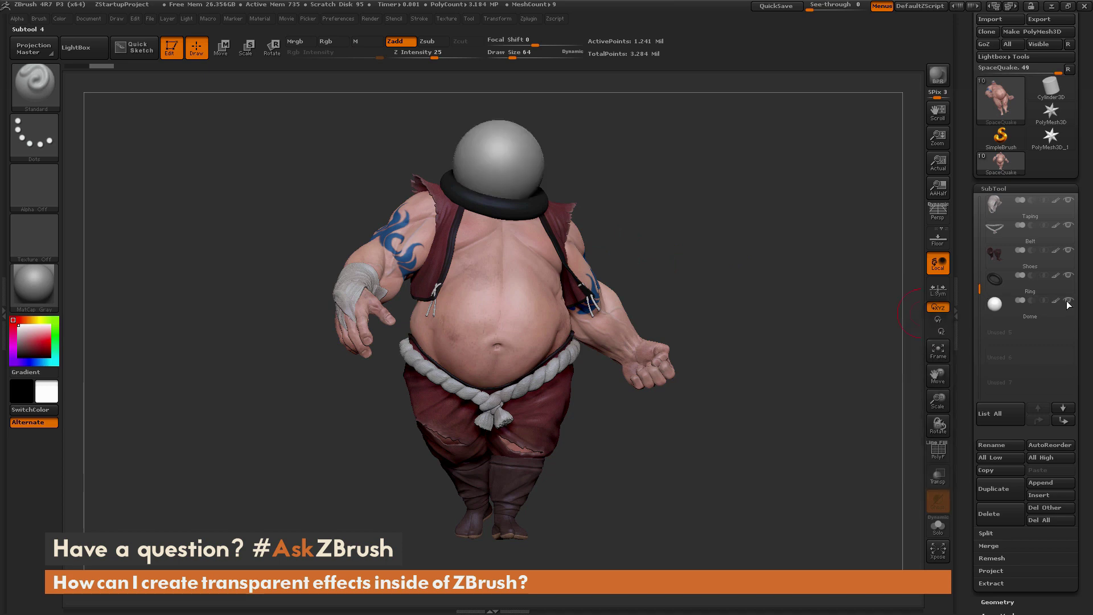
{"action": "left_click_drag", "start_coordinate": [793, 261], "coordinate": [667, 203]}
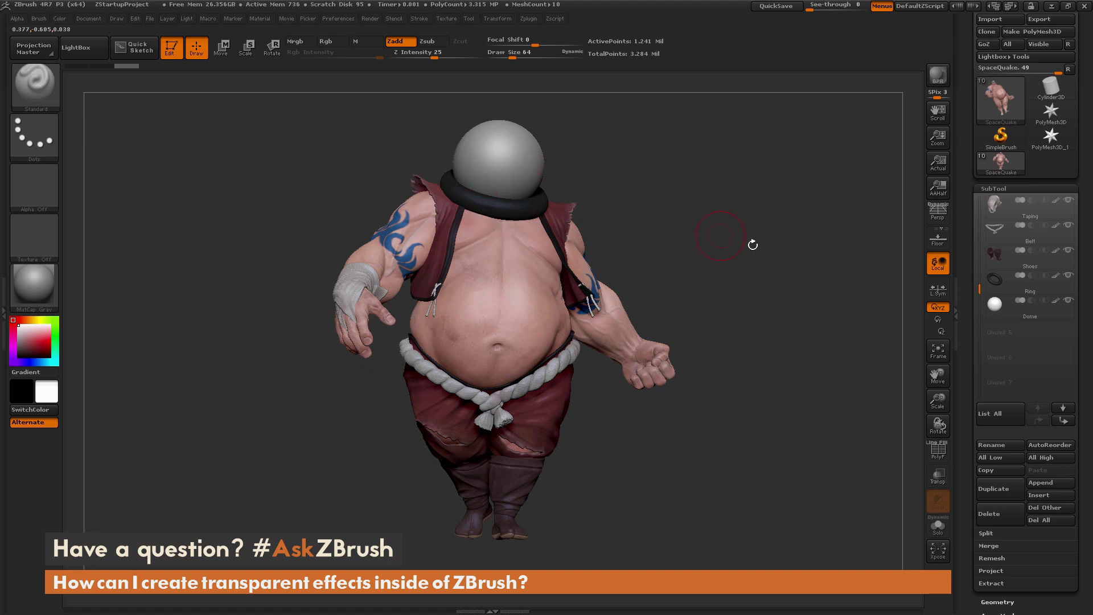
{"action": "mouse_move", "coordinate": [715, 259]}
{"action": "left_mouse_down"}
{"action": "mouse_move", "coordinate": [753, 277]}
{"action": "mouse_move", "coordinate": [740, 267]}
{"action": "left_mouse_up"}
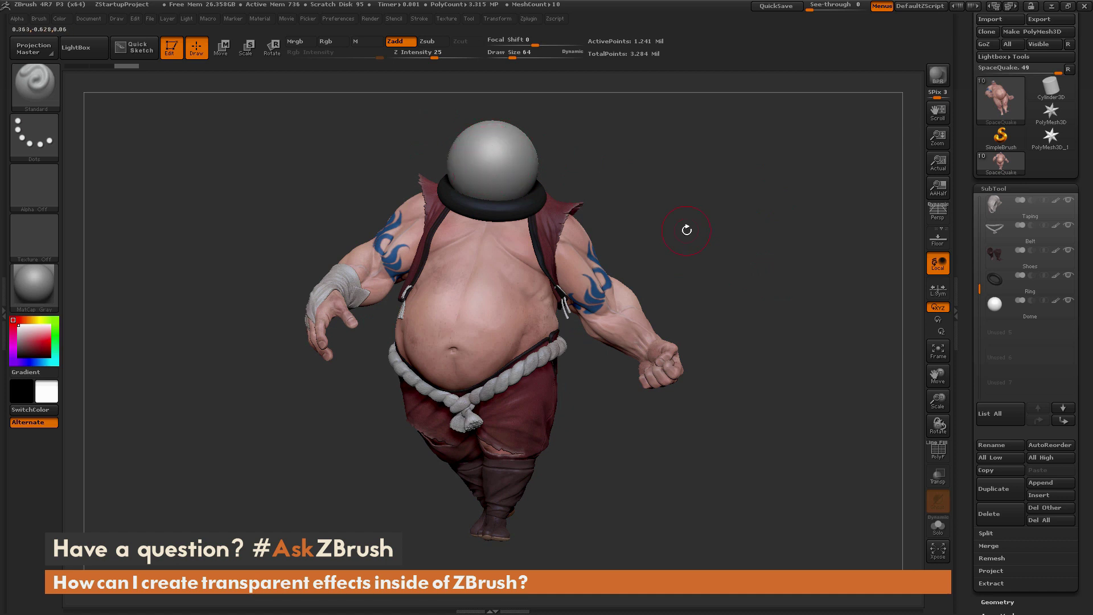
{"action": "left_click_drag", "start_coordinate": [708, 247], "coordinate": [716, 251]}
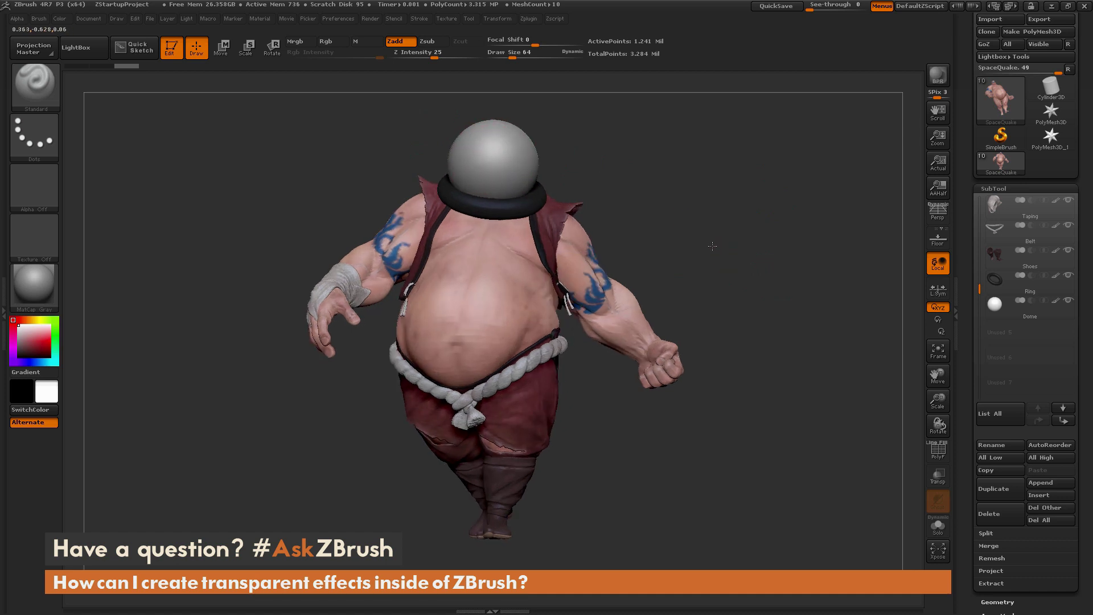
Step: BPR render the helmeted sumo, return to the realtime view, and select the Dome subtool
{"action": "left_click", "coordinate": [939, 82]}
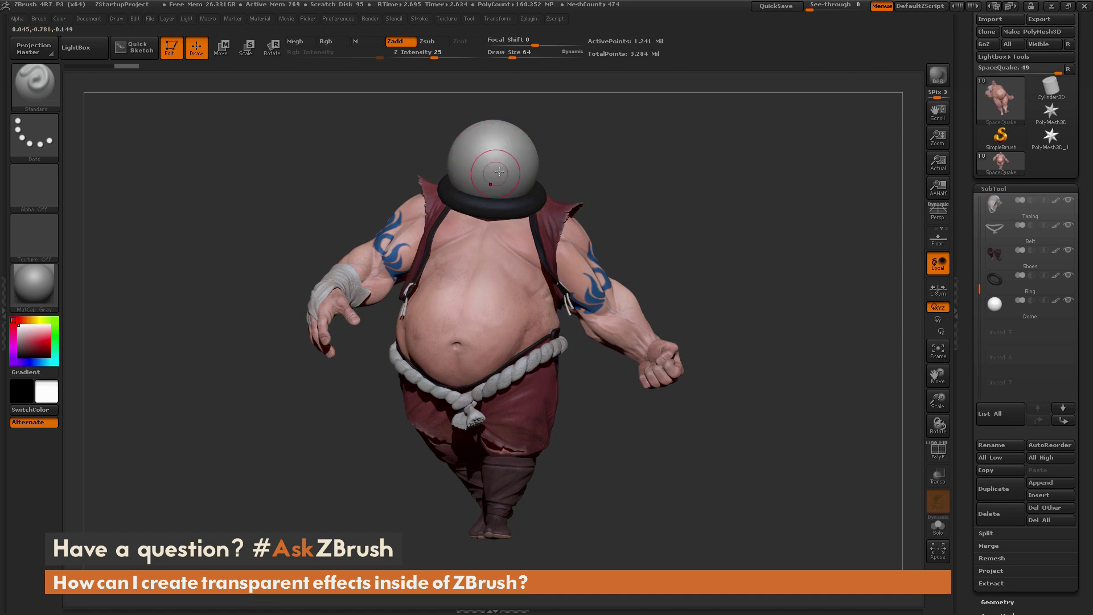
{"action": "left_click_drag", "start_coordinate": [795, 252], "coordinate": [711, 269]}
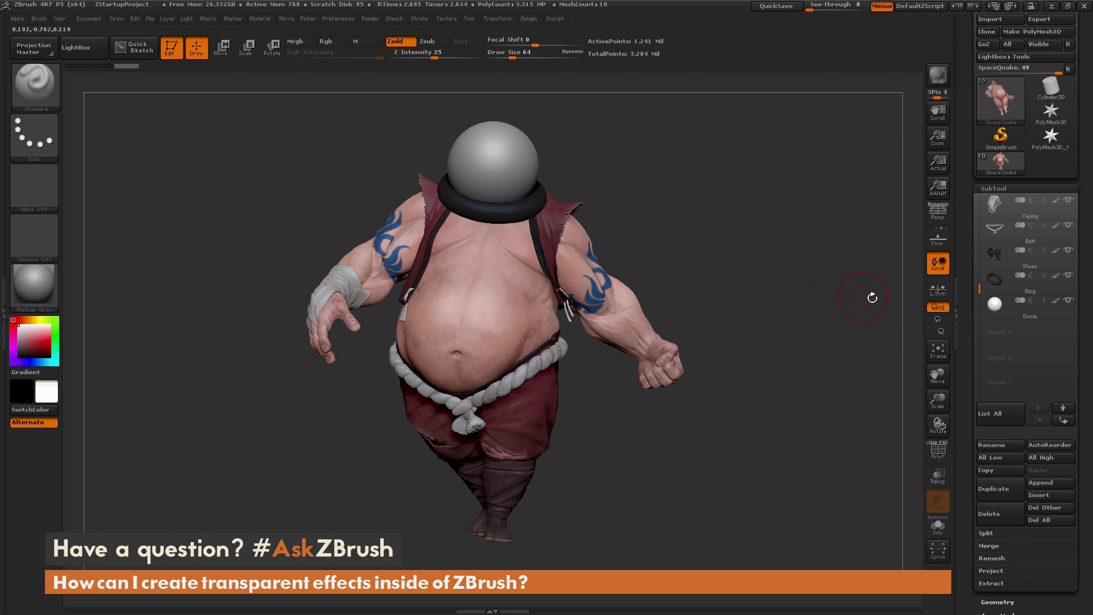
{"action": "left_click", "coordinate": [1021, 313]}
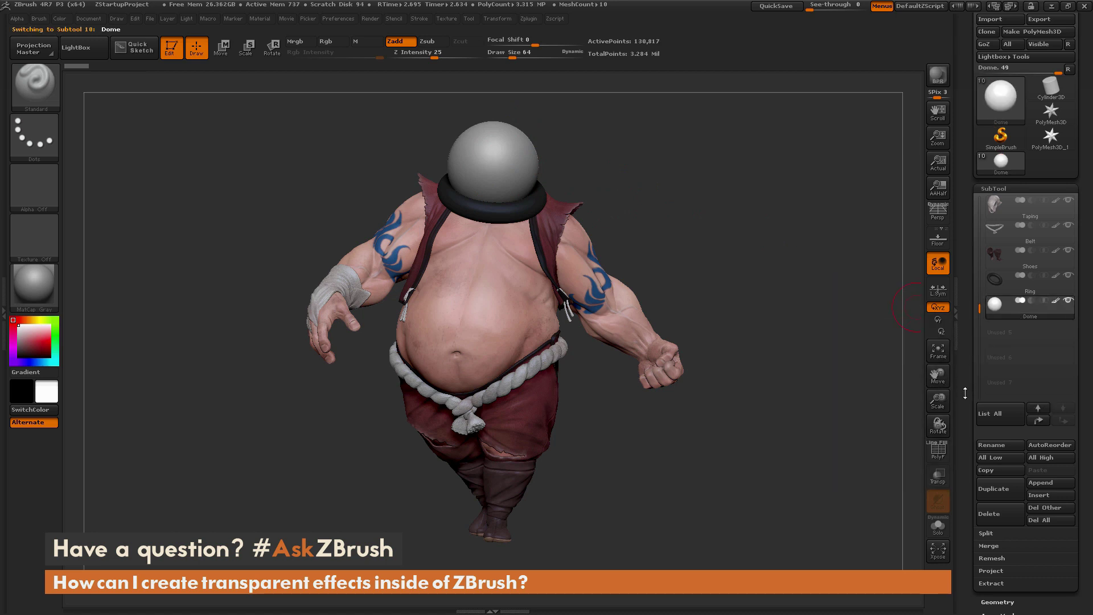
Step: Enable BPR Transparent Shading for the Dome and accept turning on Render Transparent
{"action": "scroll", "coordinate": [965, 393], "scroll_direction": "down", "scroll_amount": 10}
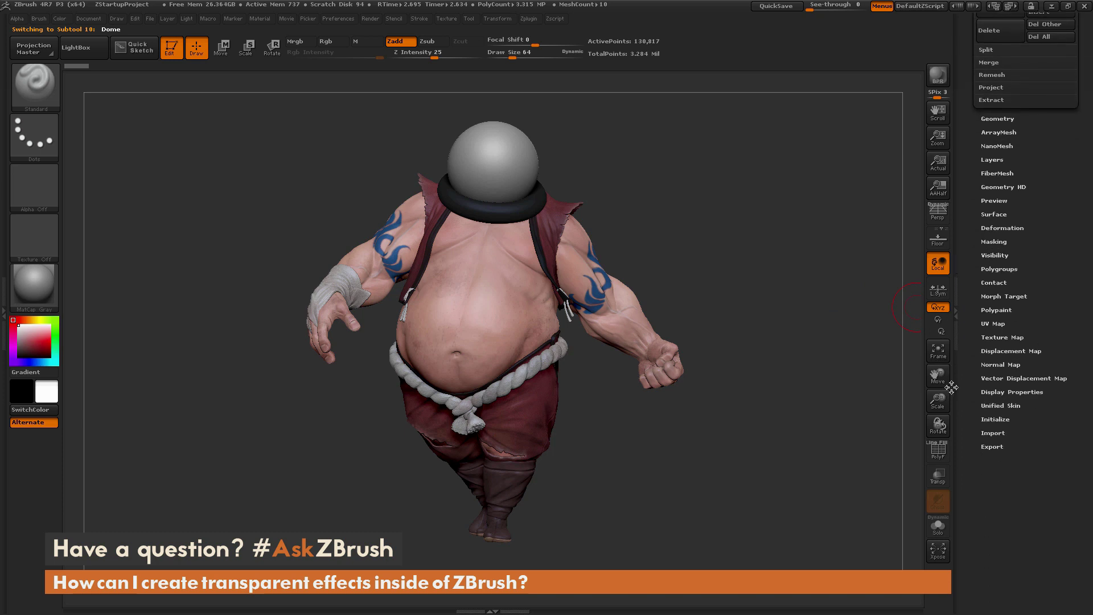
{"action": "left_click", "coordinate": [994, 392]}
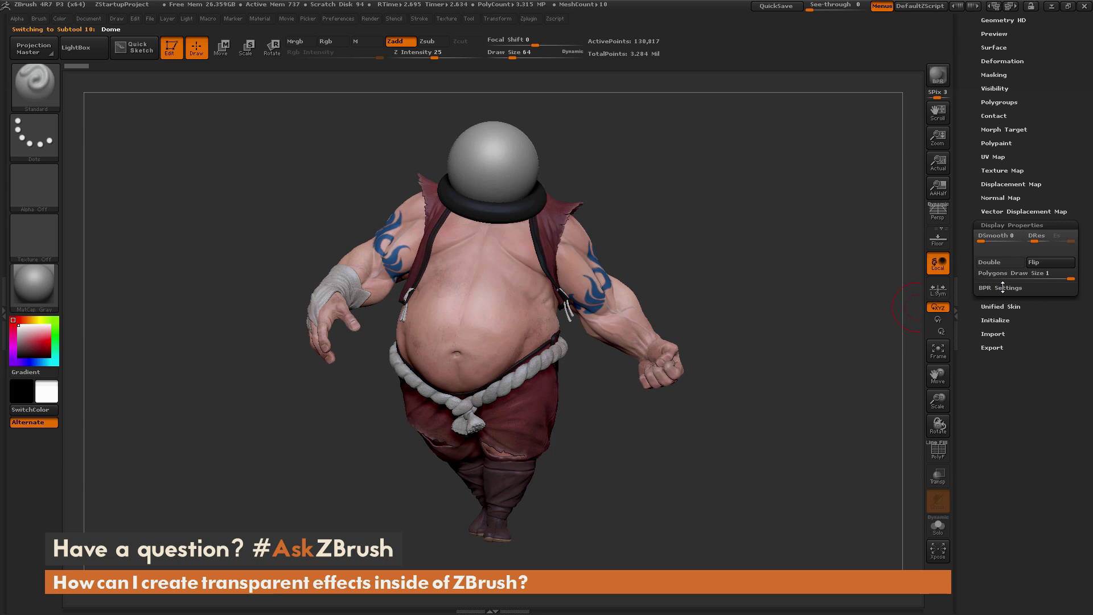
{"action": "left_click", "coordinate": [1005, 287]}
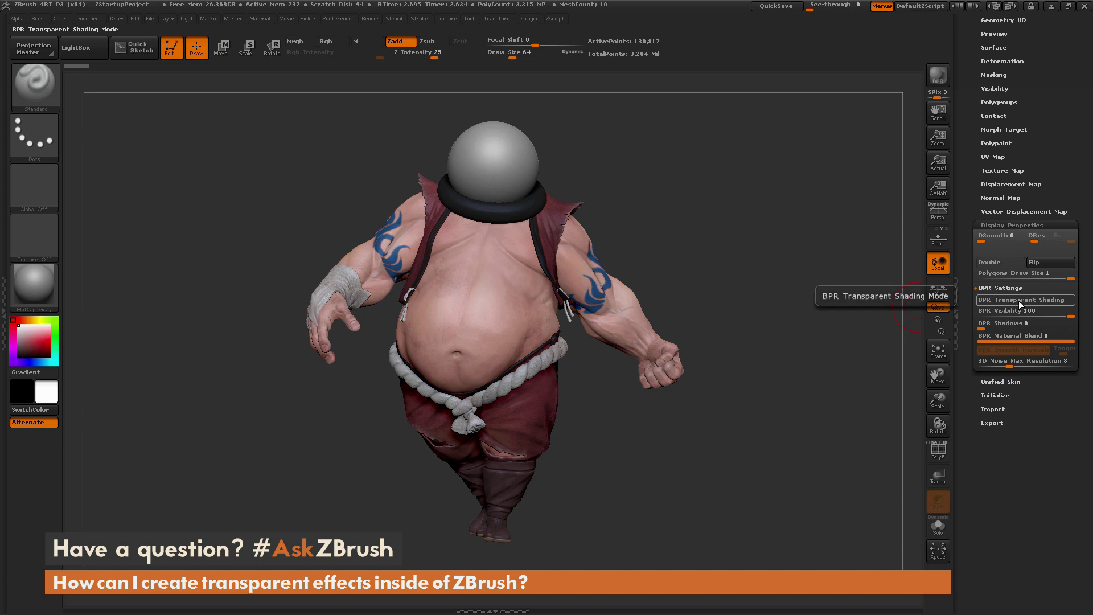
{"action": "left_click", "coordinate": [1019, 301]}
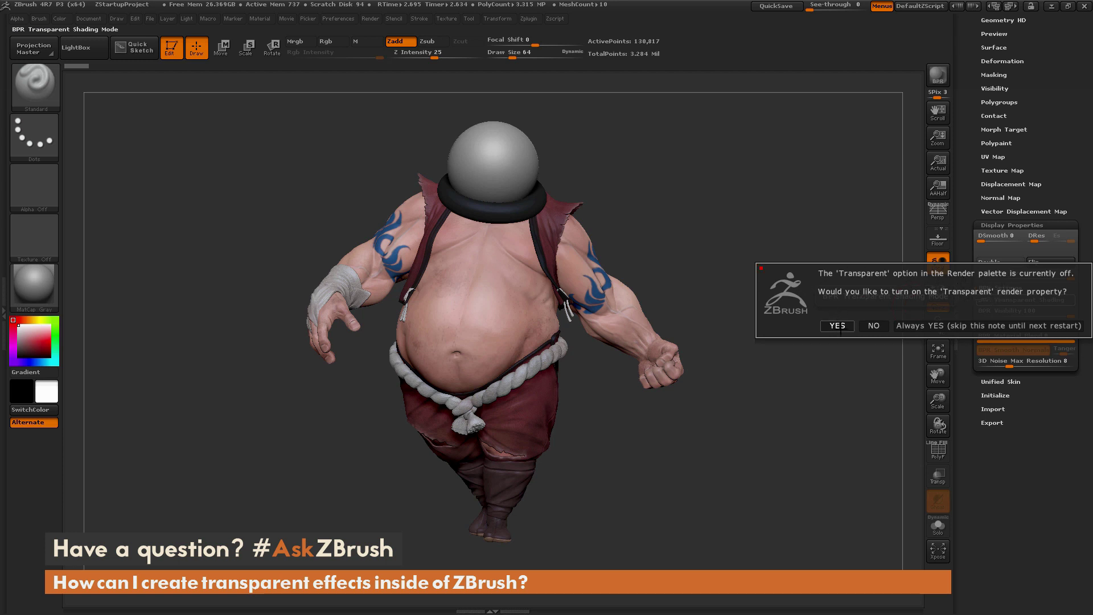
{"action": "left_click", "coordinate": [838, 326]}
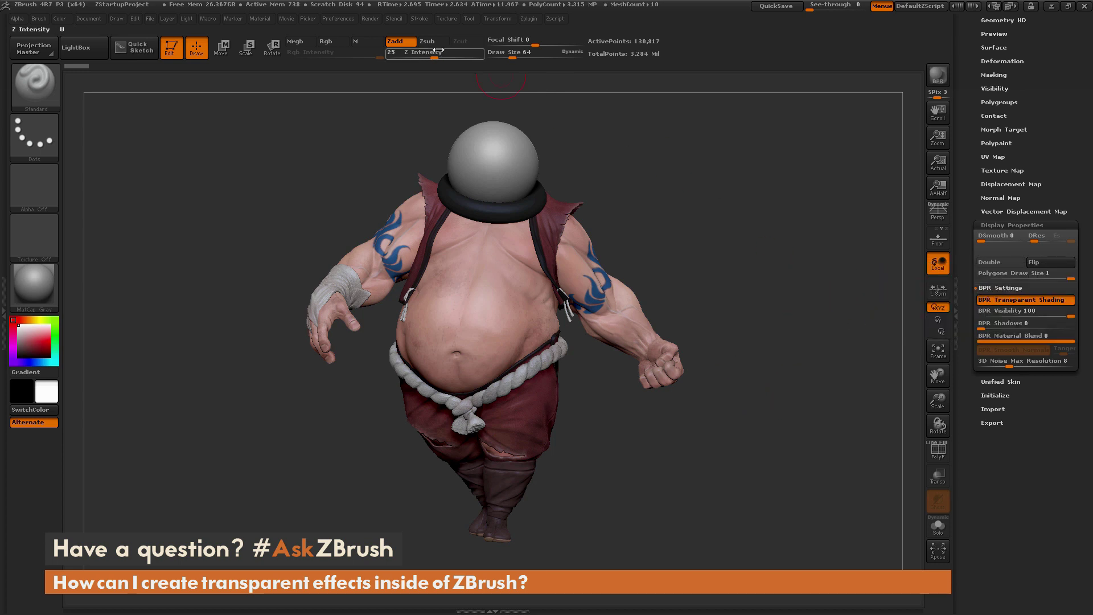
{"action": "left_click", "coordinate": [371, 19]}
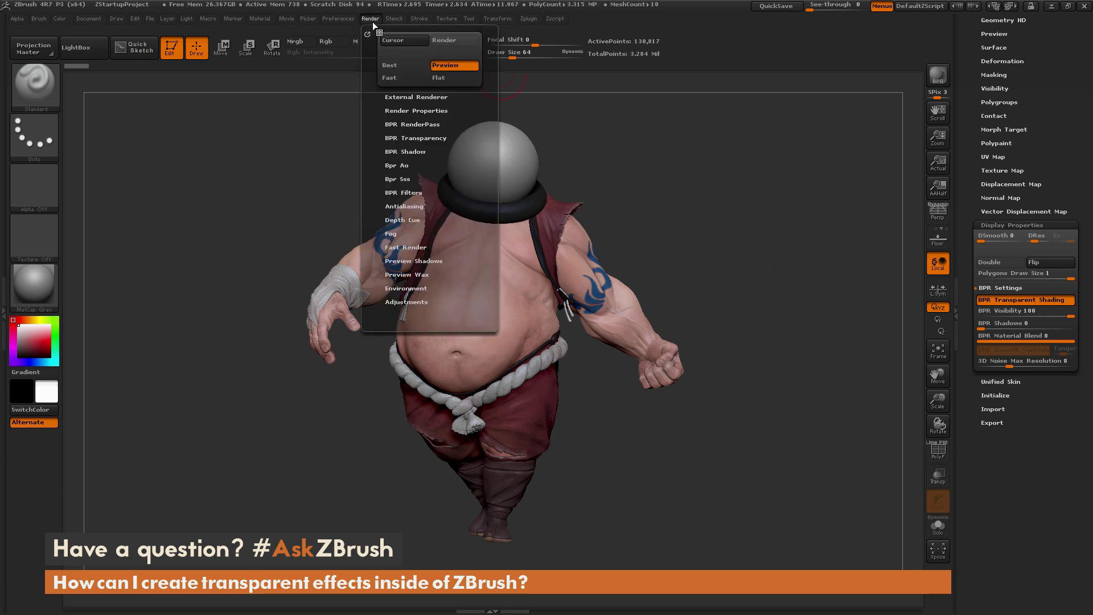
Step: Expand Render Properties in the Render menu to check the Transparent setting
{"action": "left_click", "coordinate": [416, 110]}
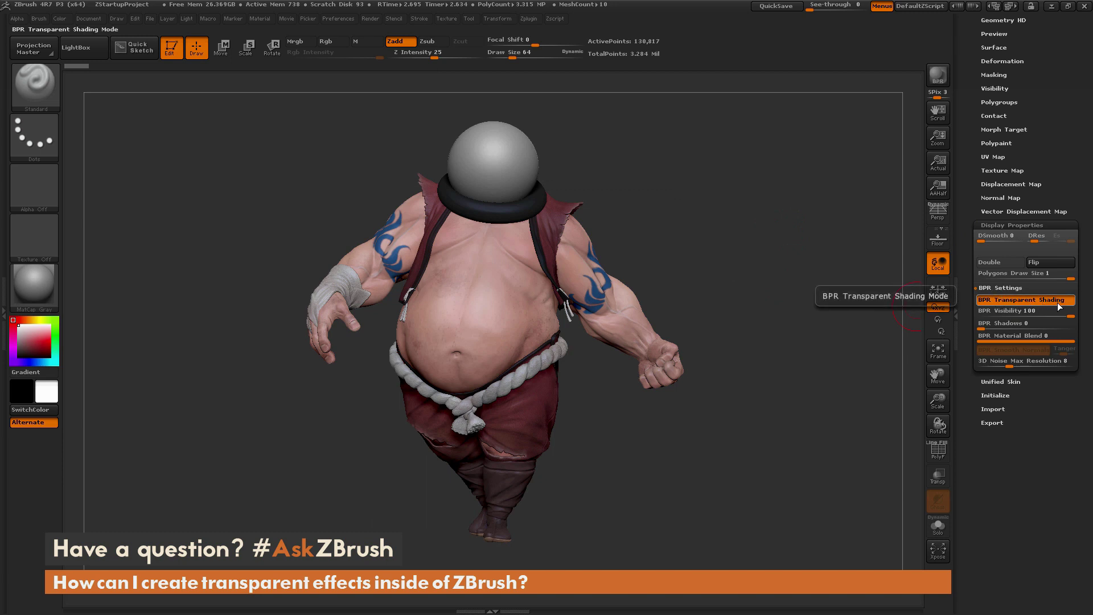
Step: Turn the model and BPR render it, showing the dome as clear glass
{"action": "mouse_move", "coordinate": [814, 269]}
{"action": "left_mouse_down"}
{"action": "mouse_move", "coordinate": [710, 108]}
{"action": "mouse_move", "coordinate": [520, 149]}
{"action": "left_mouse_up"}
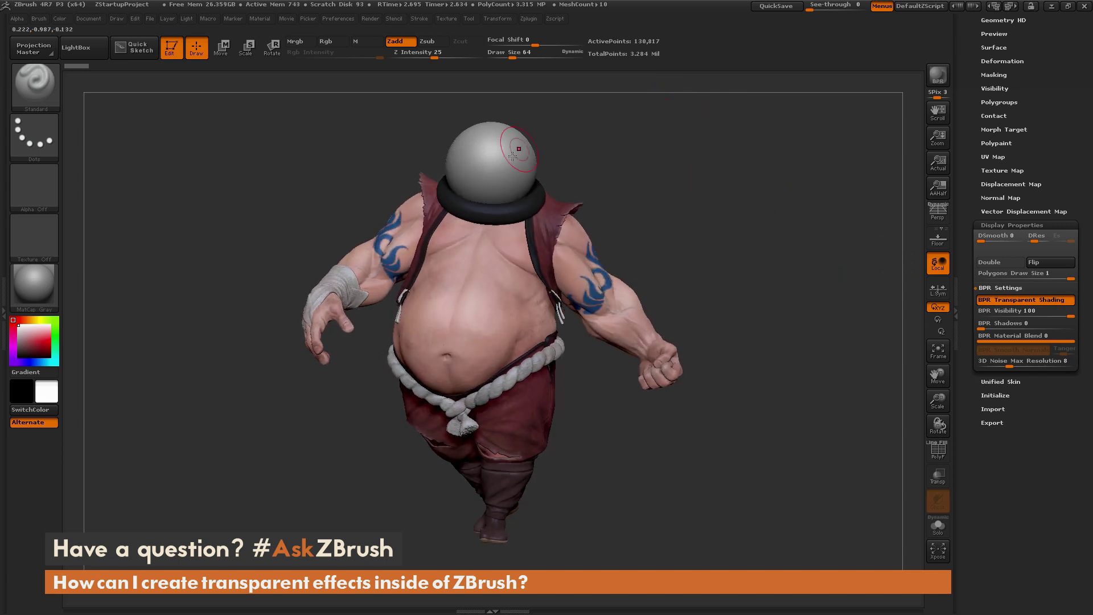
{"action": "left_click", "coordinate": [938, 77]}
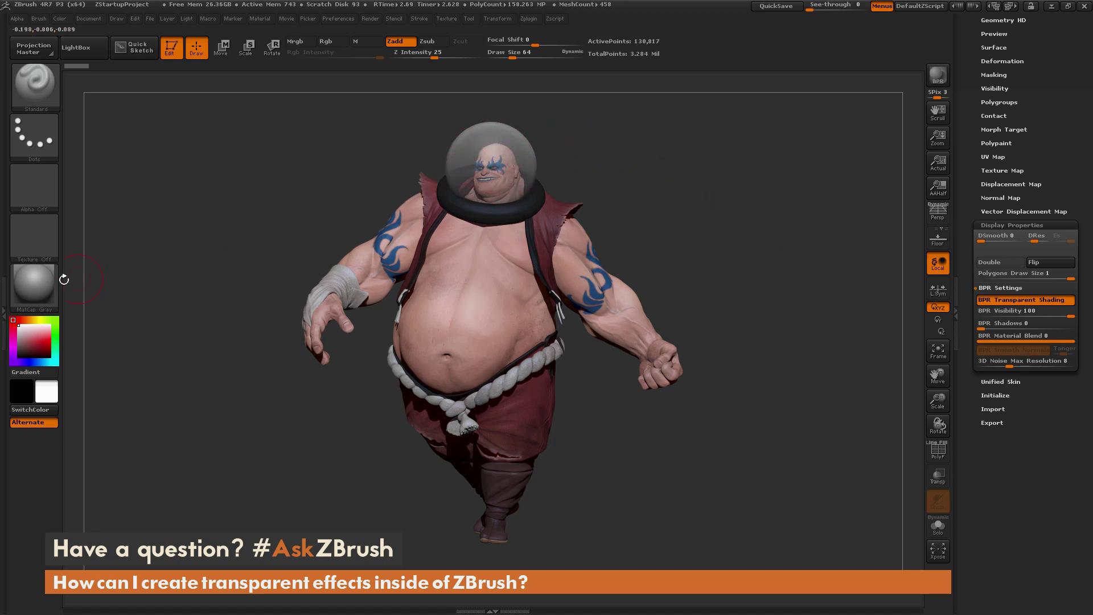
Step: Fill the Dome with the ReflectedMap material using the M channel only
{"action": "mouse_move", "coordinate": [43, 288]}
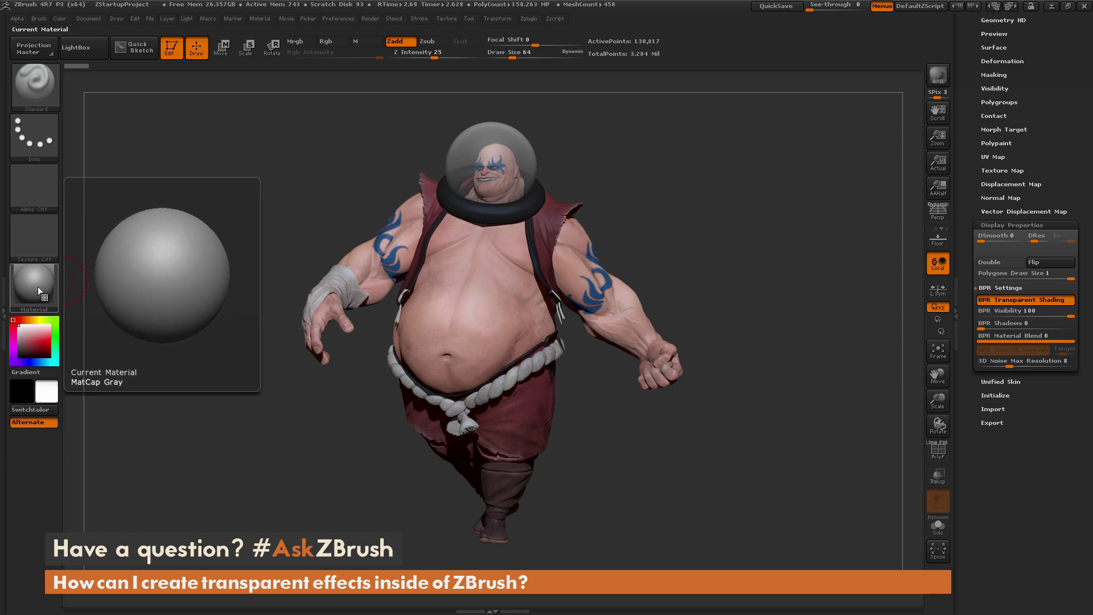
{"action": "left_click", "coordinate": [38, 286]}
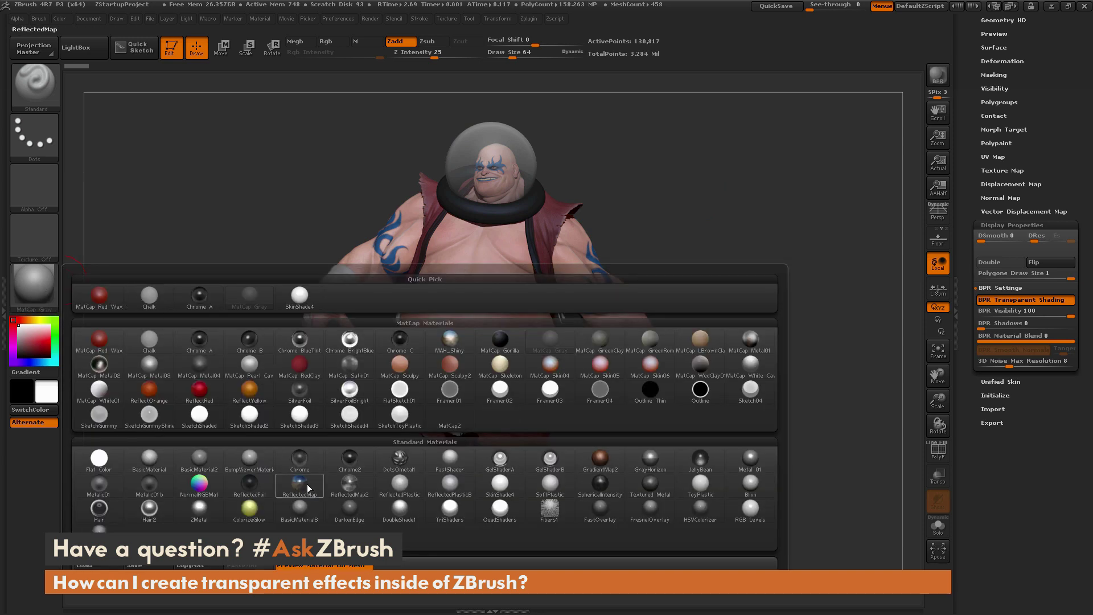
{"action": "mouse_move", "coordinate": [298, 491]}
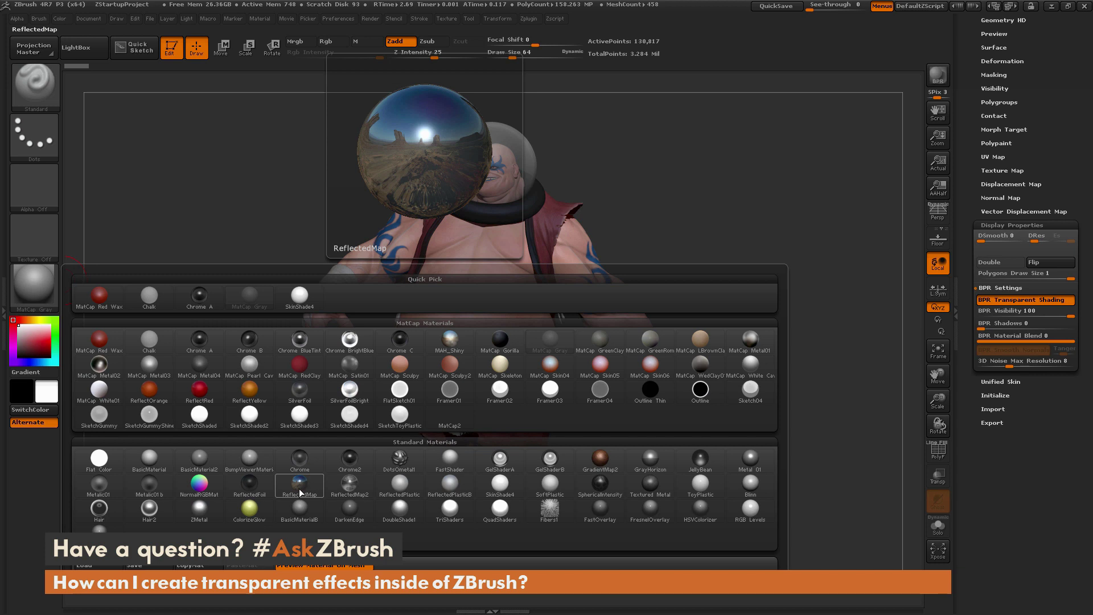
{"action": "left_click", "coordinate": [300, 488]}
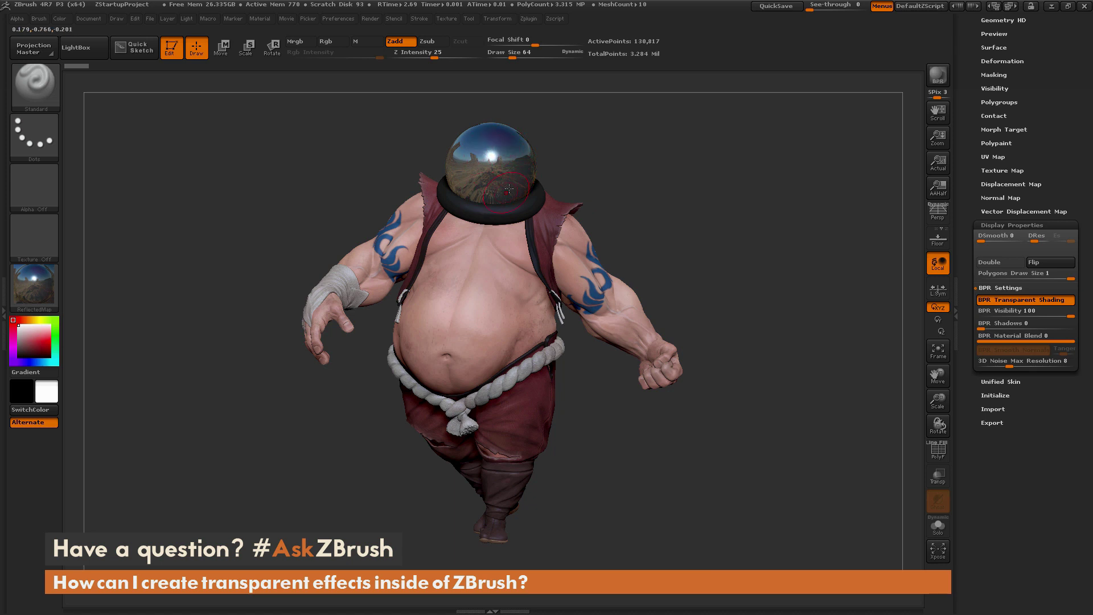
{"action": "left_click", "coordinate": [371, 44]}
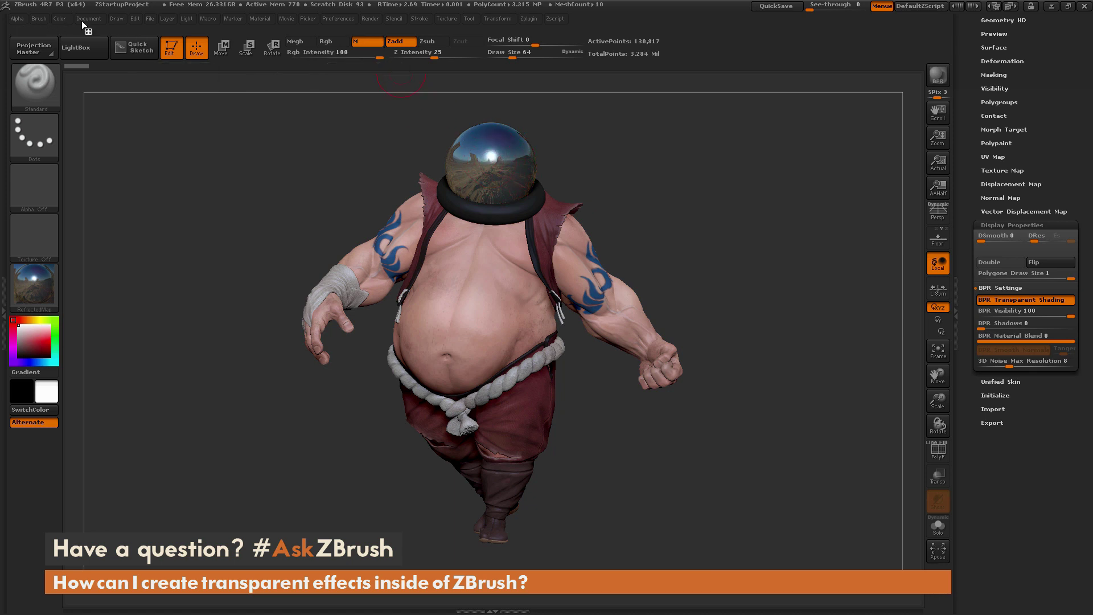
{"action": "left_click", "coordinate": [60, 18]}
{"action": "left_click", "coordinate": [108, 246]}
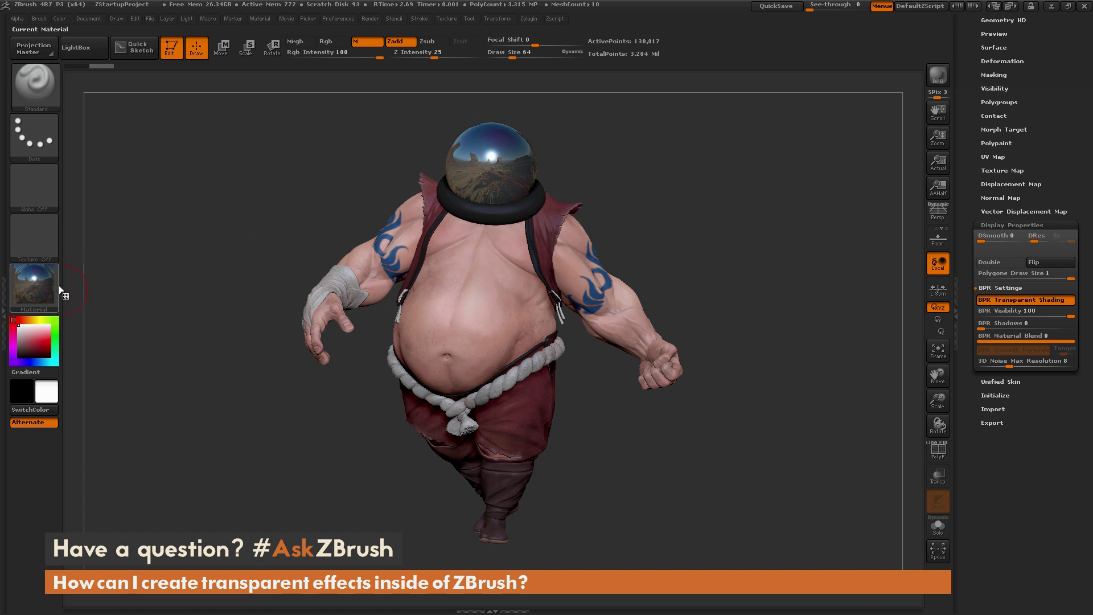
{"action": "mouse_move", "coordinate": [53, 286]}
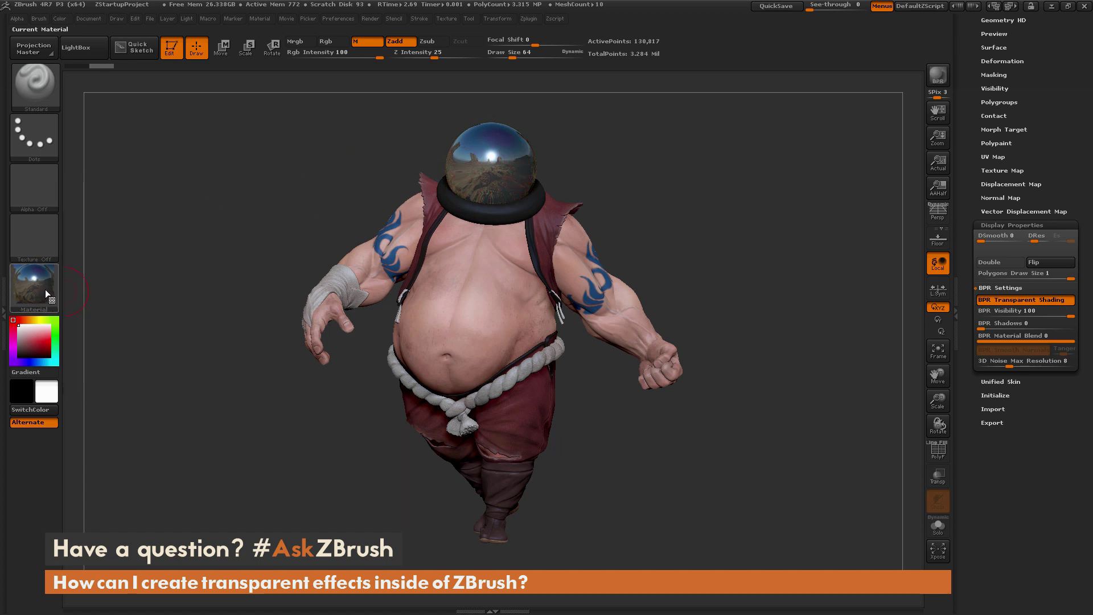
{"action": "scroll", "coordinate": [966, 137], "scroll_direction": "up", "scroll_amount": 5}
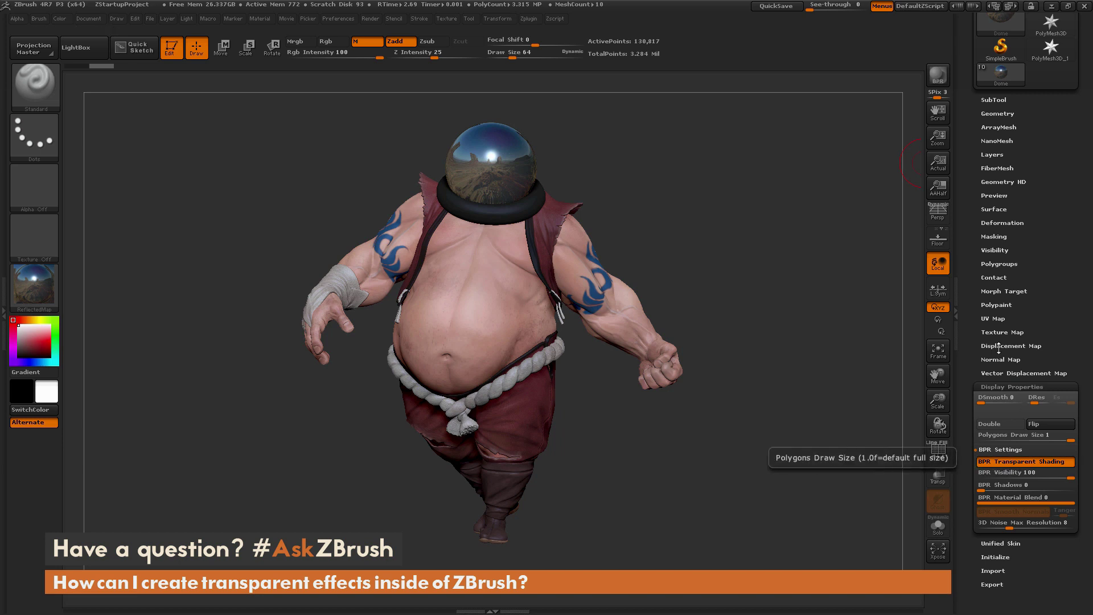
Step: Render, lower the Dome's BPR Visibility to 19, and render again to compare
{"action": "left_click", "coordinate": [938, 74]}
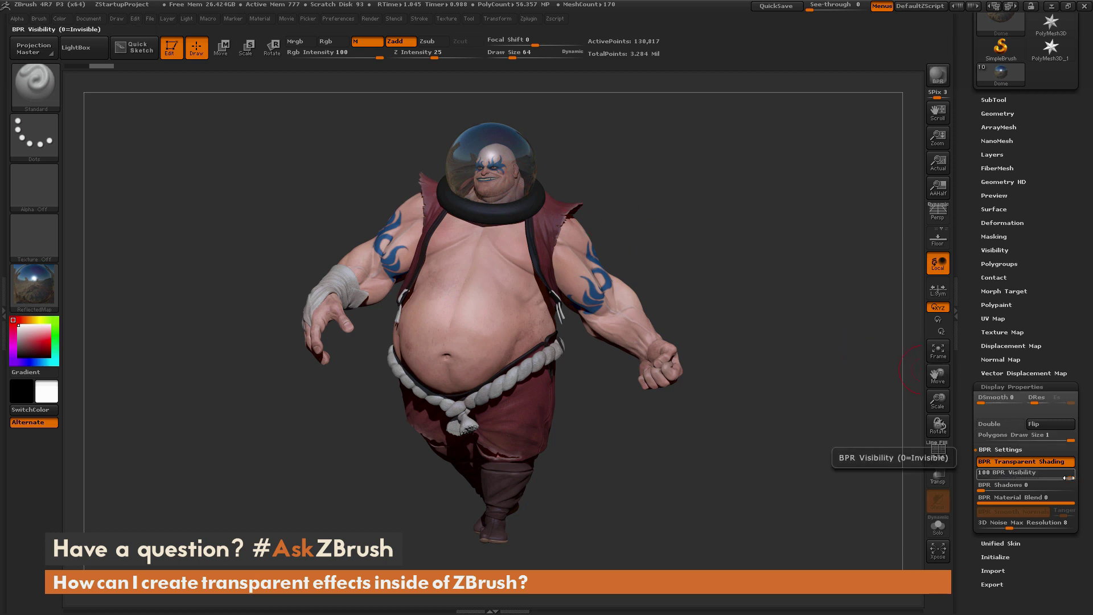
{"action": "left_click_drag", "start_coordinate": [1068, 477], "coordinate": [1028, 476]}
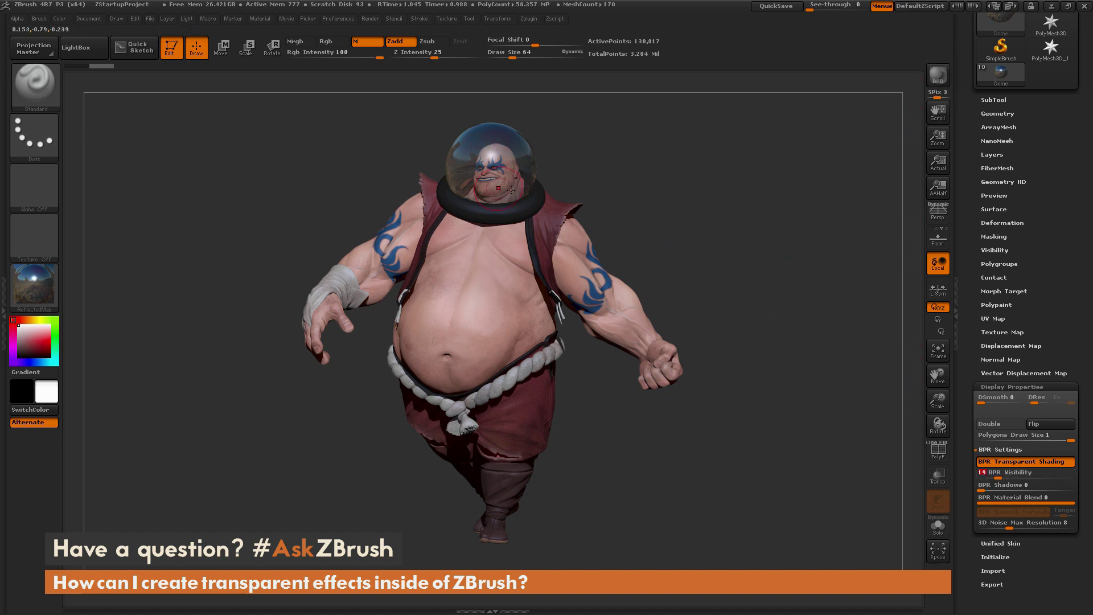
{"action": "left_click", "coordinate": [939, 75]}
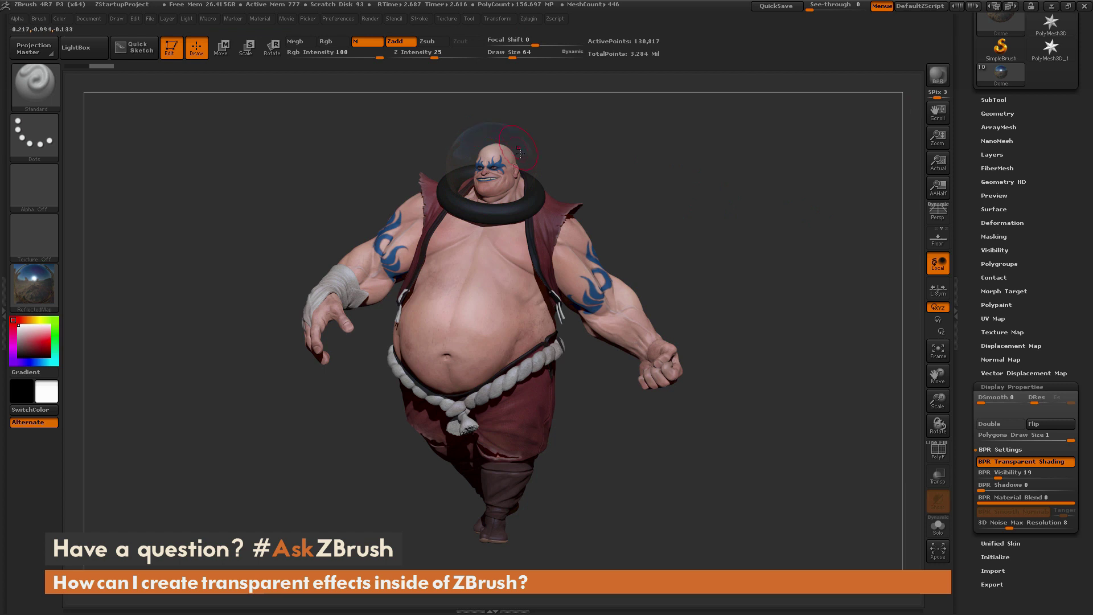
Step: Raise BPR Visibility to 75 and BPR Shadows to 58, rendering after each change
{"action": "left_click_drag", "start_coordinate": [998, 475], "coordinate": [1048, 475]}
{"action": "left_click", "coordinate": [934, 75]}
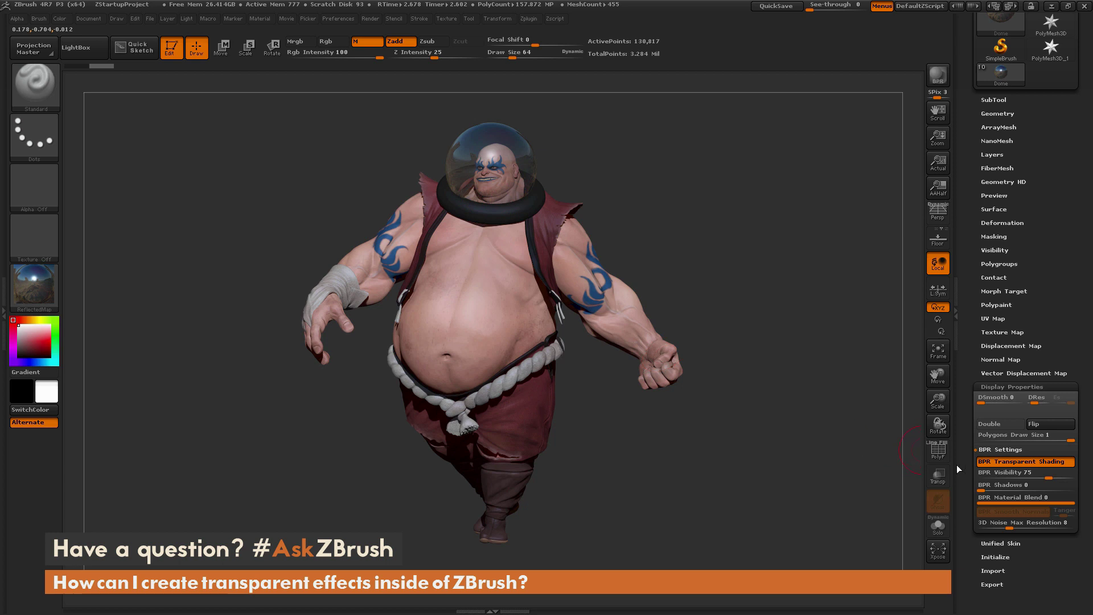
{"action": "left_click_drag", "start_coordinate": [995, 488], "coordinate": [1034, 487]}
{"action": "left_click", "coordinate": [938, 81]}
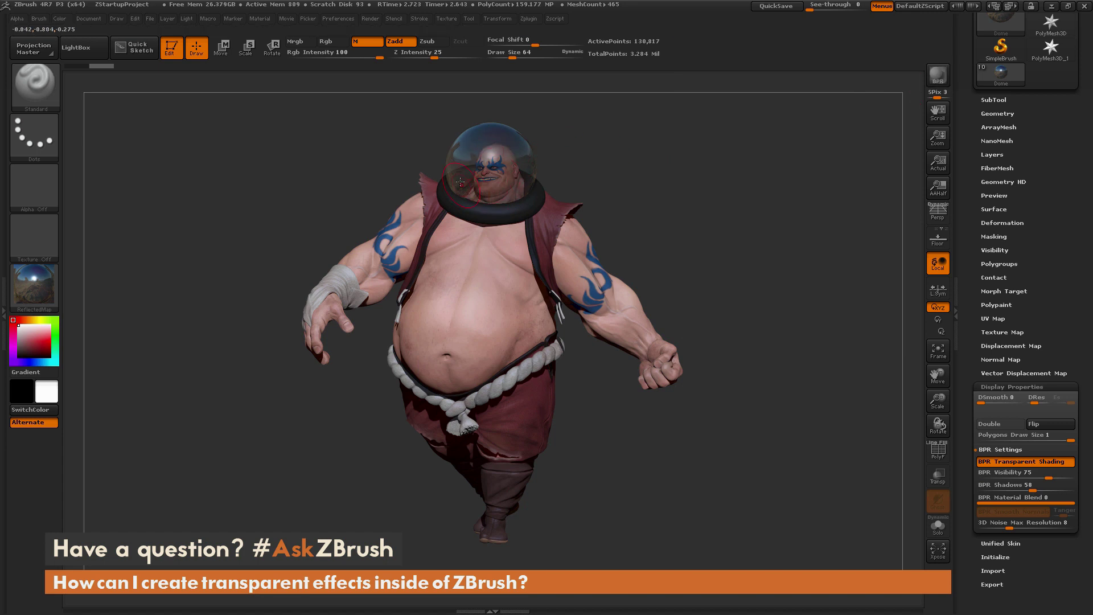
{"action": "mouse_move", "coordinate": [1032, 488]}
{"action": "left_mouse_down"}
{"action": "mouse_move", "coordinate": [1014, 489]}
{"action": "mouse_move", "coordinate": [1032, 477]}
{"action": "left_mouse_up"}
Step: BPR render the dome at Visibility 56 and Shadows 37 from close-up and three-quarter angles
{"action": "key", "text": "shift+r"}
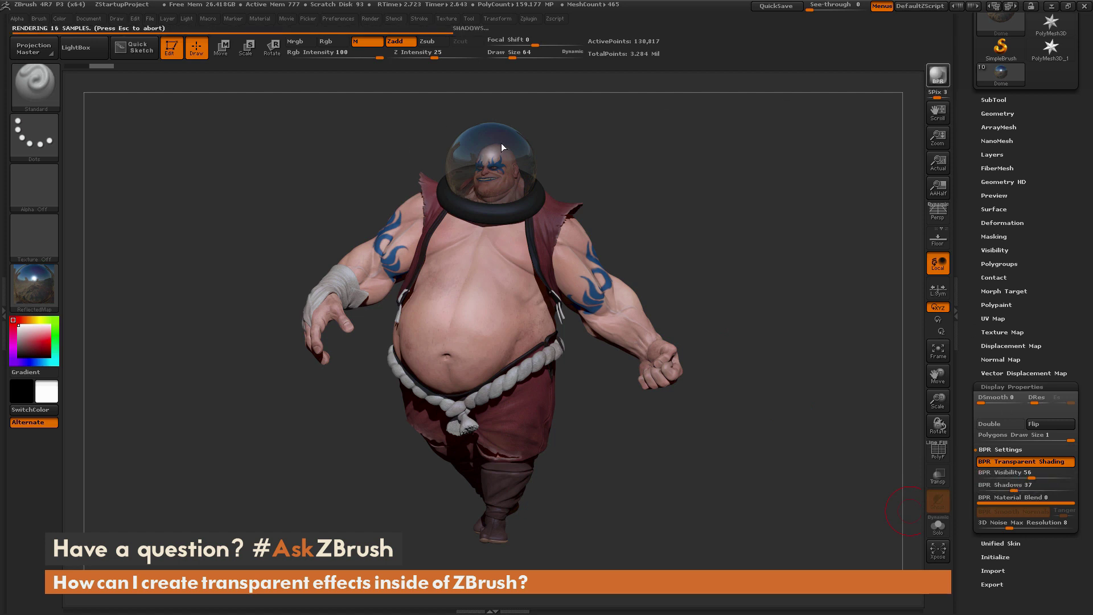
{"action": "left_click_drag", "start_coordinate": [672, 180], "coordinate": [857, 151]}
{"action": "left_click", "coordinate": [937, 73]}
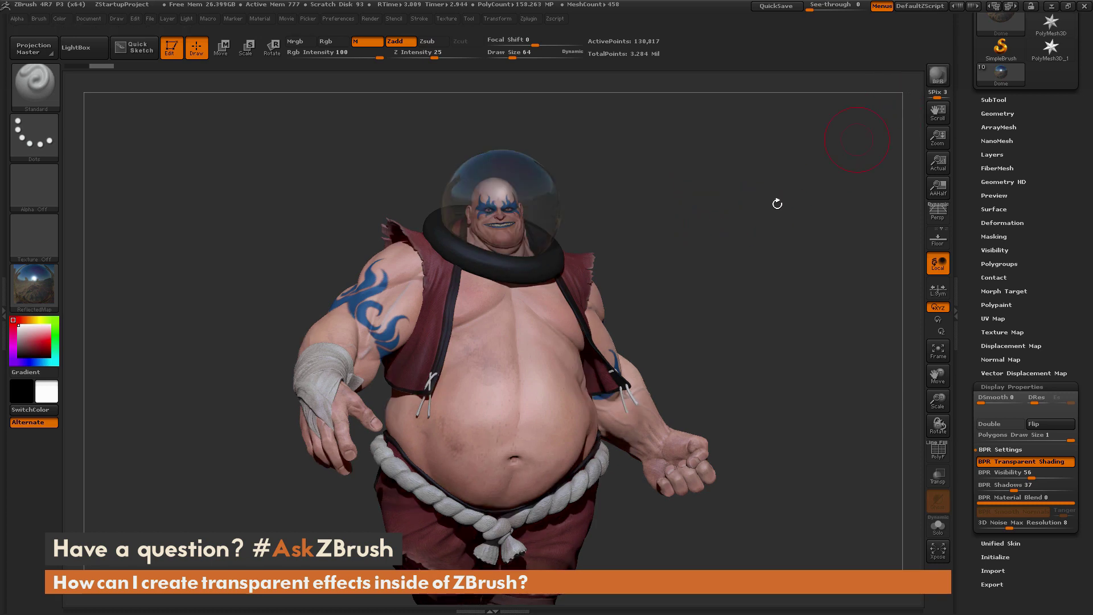
{"action": "left_click_drag", "start_coordinate": [798, 263], "coordinate": [811, 255]}
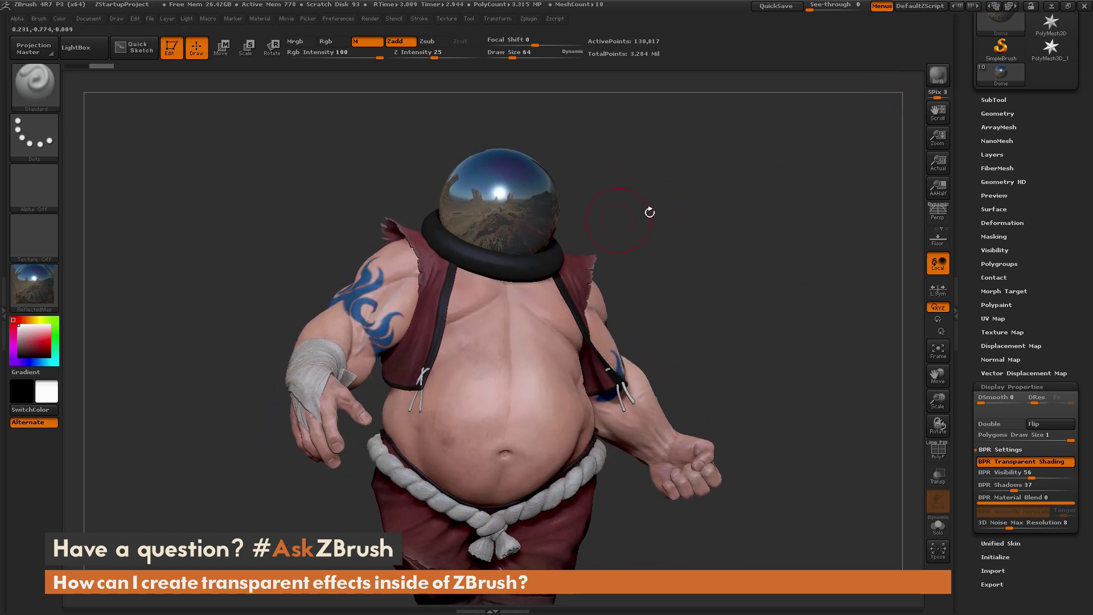
{"action": "left_click", "coordinate": [935, 75]}
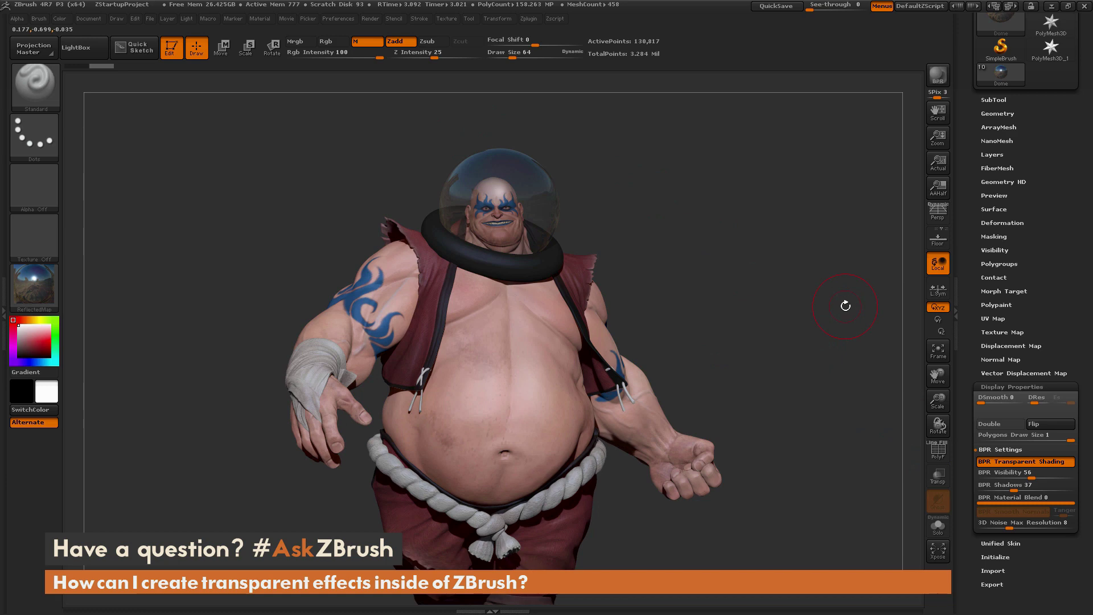
{"action": "left_click_drag", "start_coordinate": [845, 306], "coordinate": [741, 251]}
{"action": "left_click", "coordinate": [938, 75]}
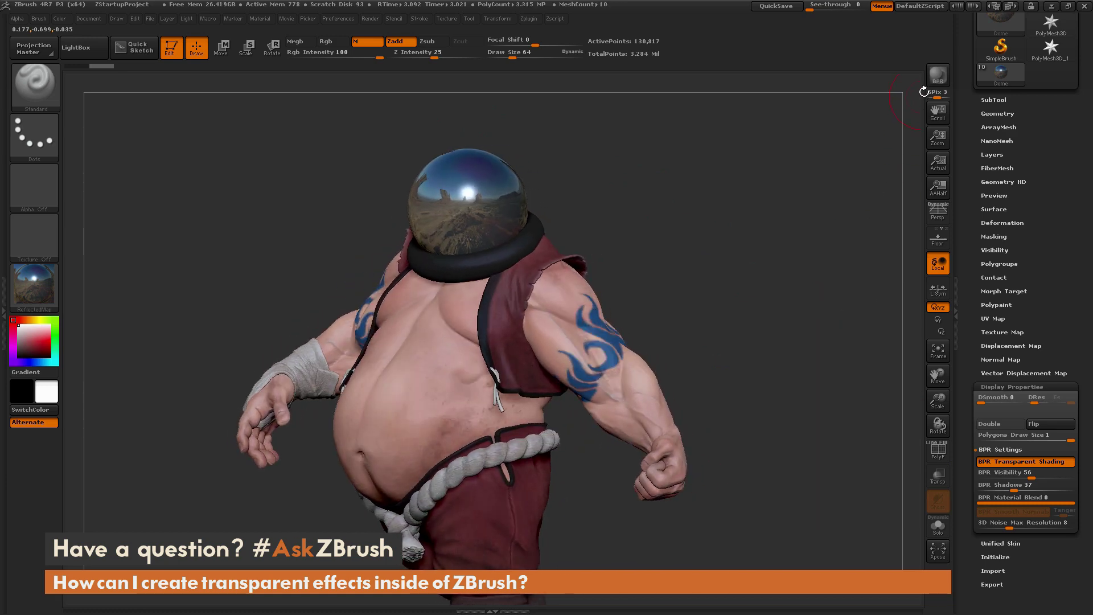